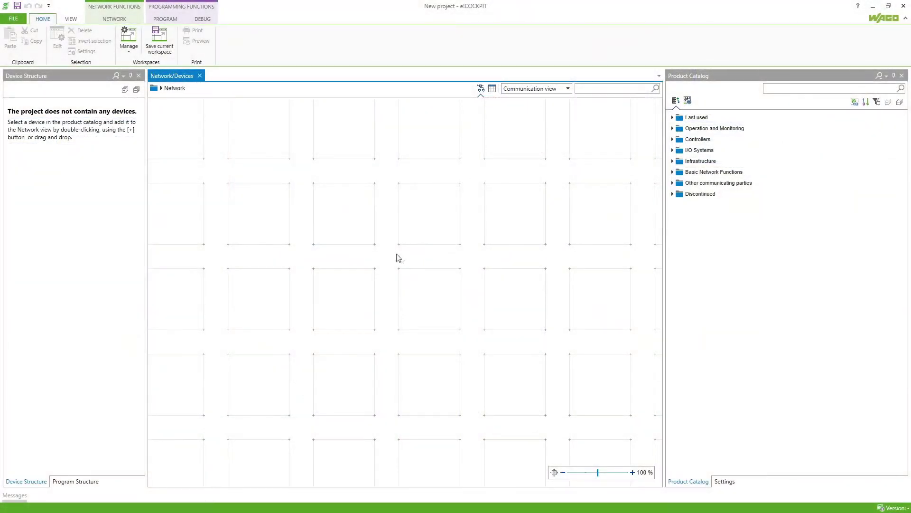
# Run a network scan that finds the FC MODBUS/TCP coupler and PFC100 2ETH ECO controller.
pyautogui.click(114, 20)
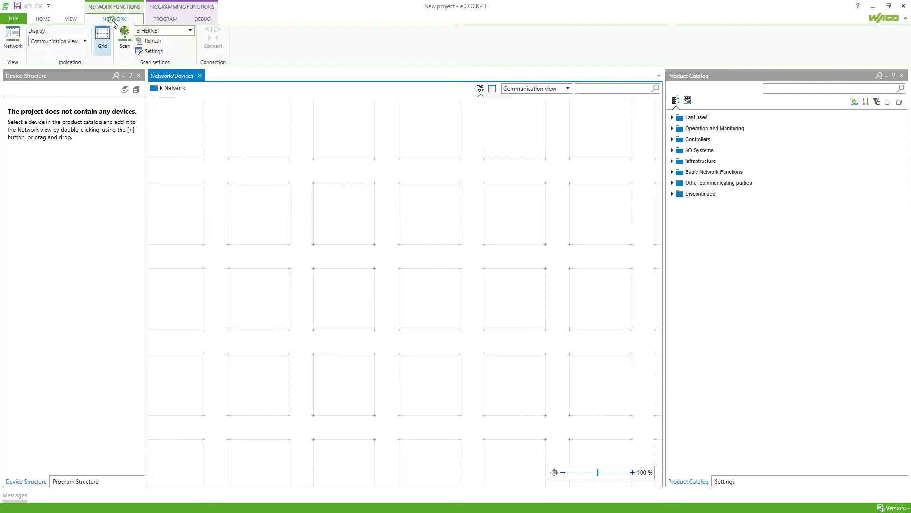
pyautogui.click(124, 37)
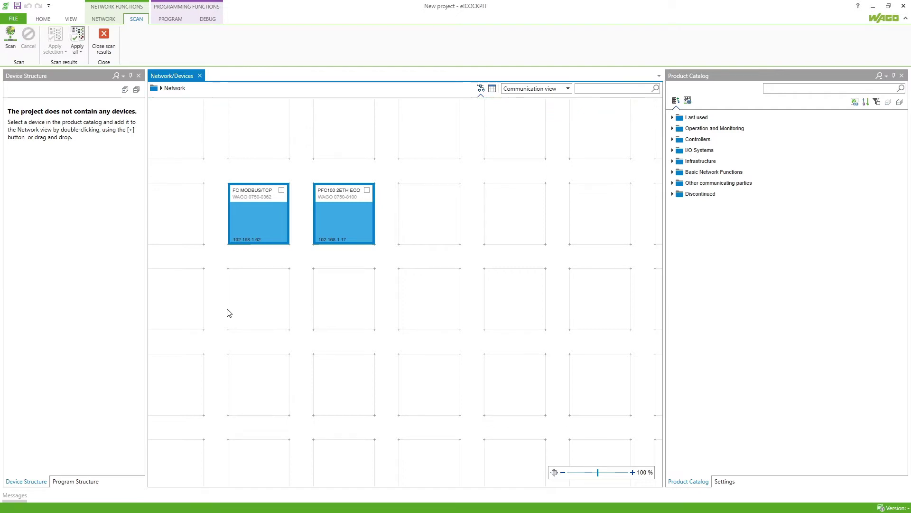
# Apply all scan results including modules, adding both devices with 8AI_TC_Adjust and 16_DO_Generic modules.
pyautogui.click(79, 51)
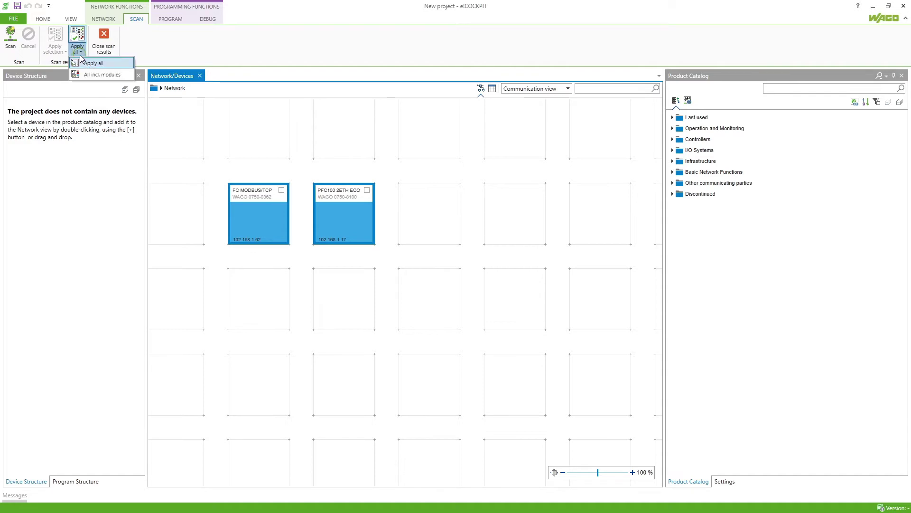
pyautogui.click(95, 76)
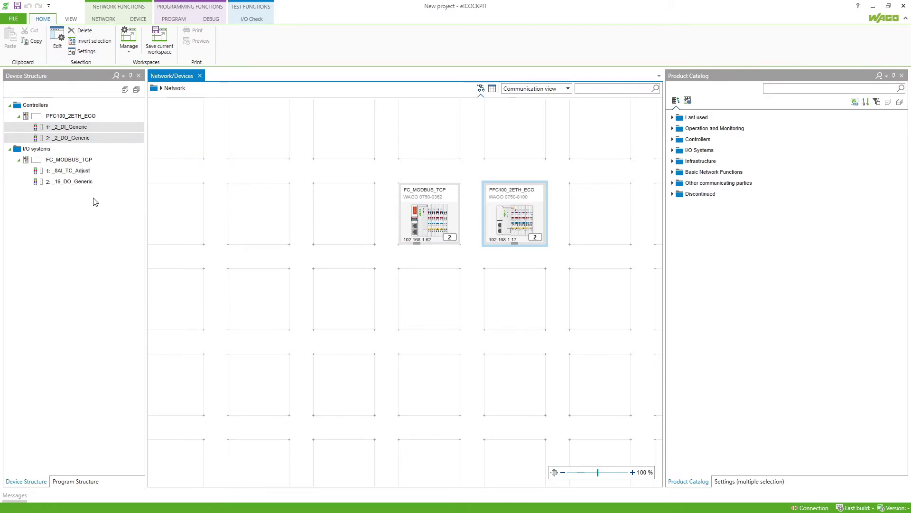
# Rename FC_MODBUS_TCP to Slave362 and PFC100_2ETH_ECO to MasterPFC in the network view.
pyautogui.click(432, 209)
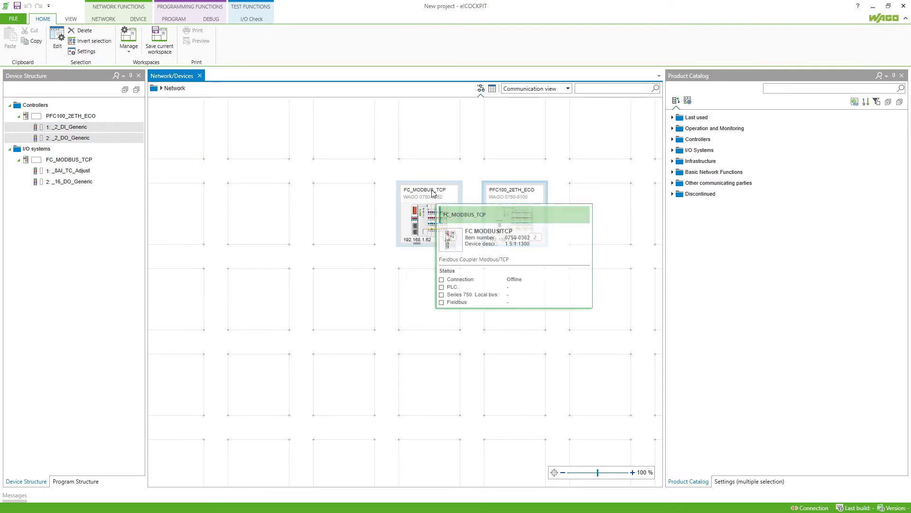
pyautogui.click(432, 190)
pyautogui.write('Slave362')
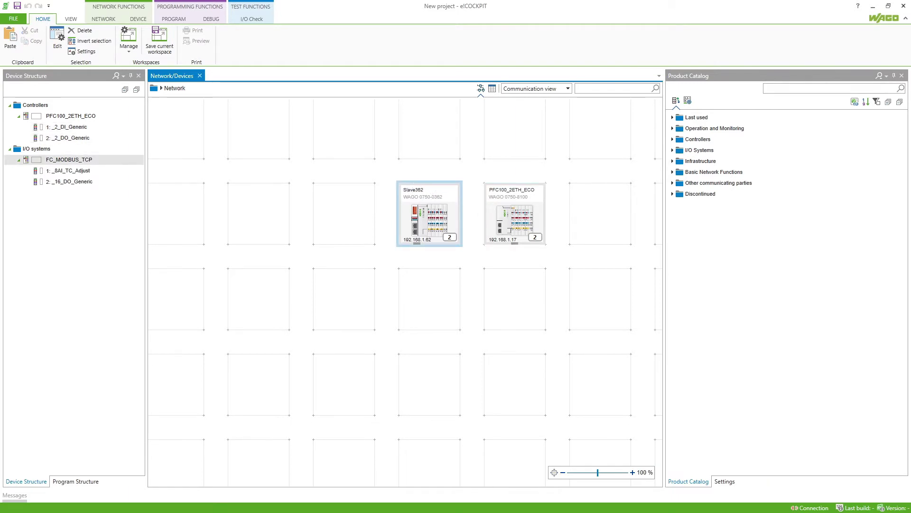
pyautogui.click(503, 197)
pyautogui.click(518, 189)
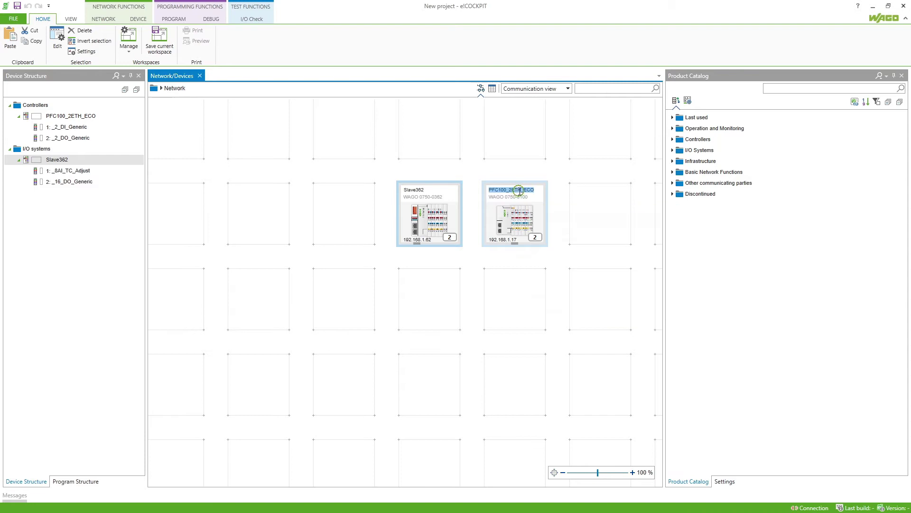
pyautogui.write('MasterPFC')
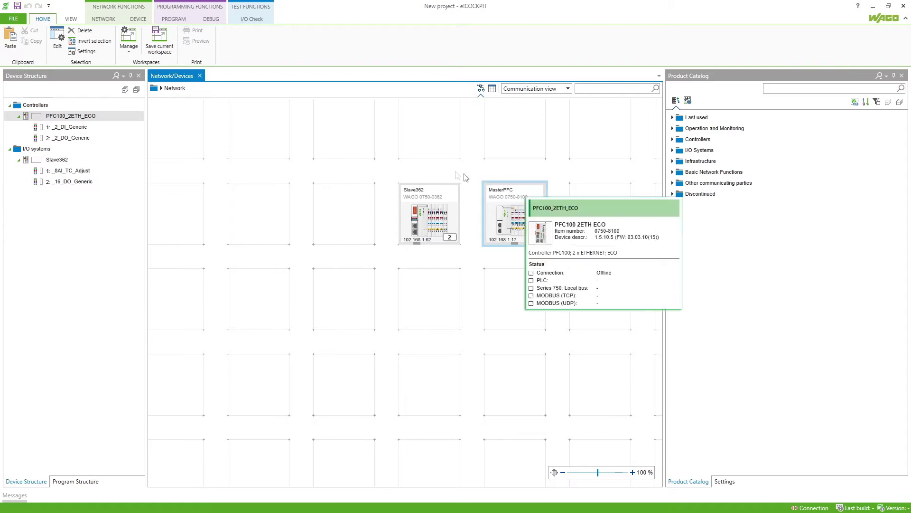
pyautogui.click(433, 220)
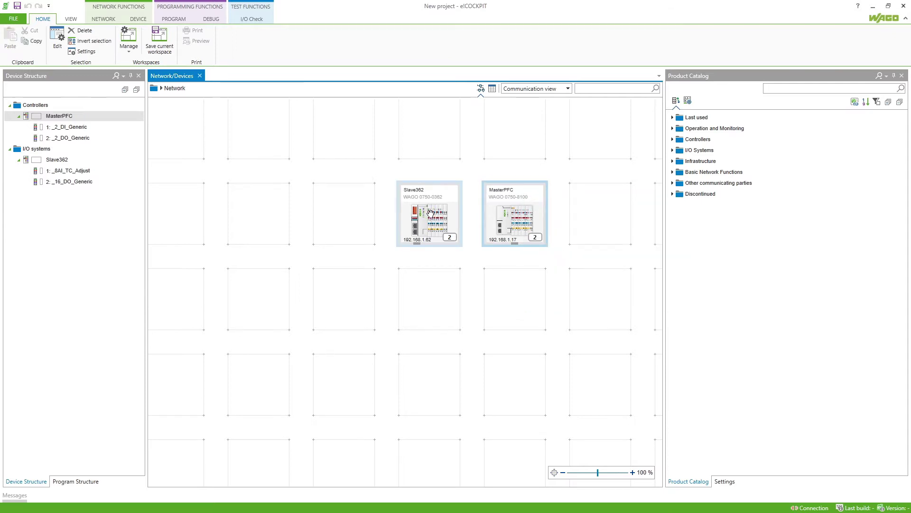
# Open Slave362's analog input module data points and expand module_ain_1.
pyautogui.doubleClick(430, 213)
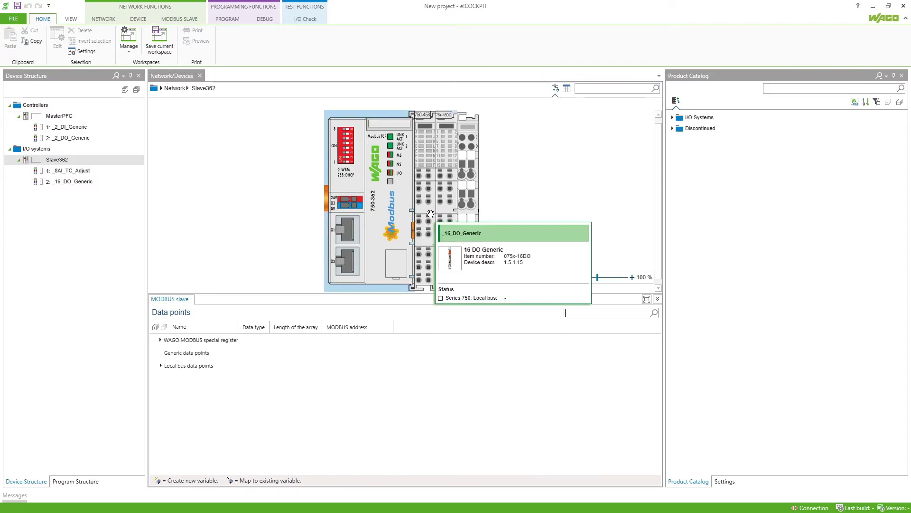
pyautogui.click(429, 208)
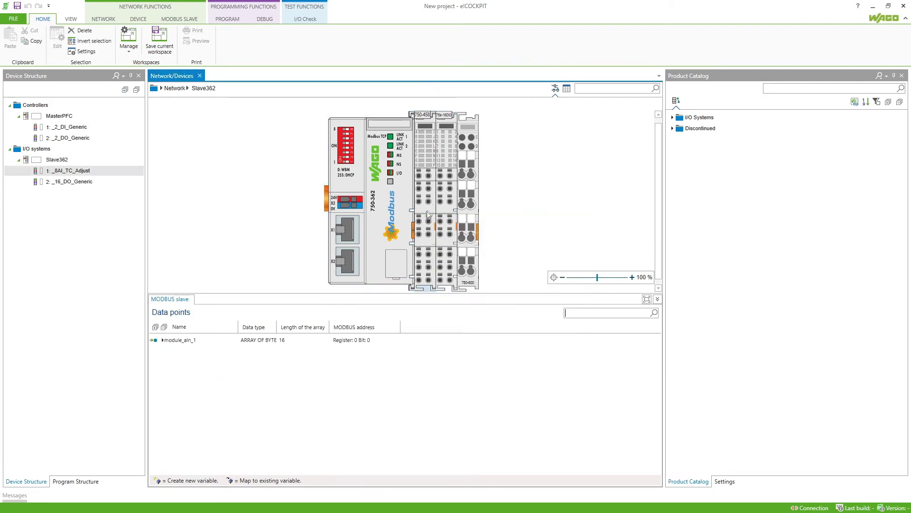
pyautogui.click(178, 341)
pyautogui.click(163, 341)
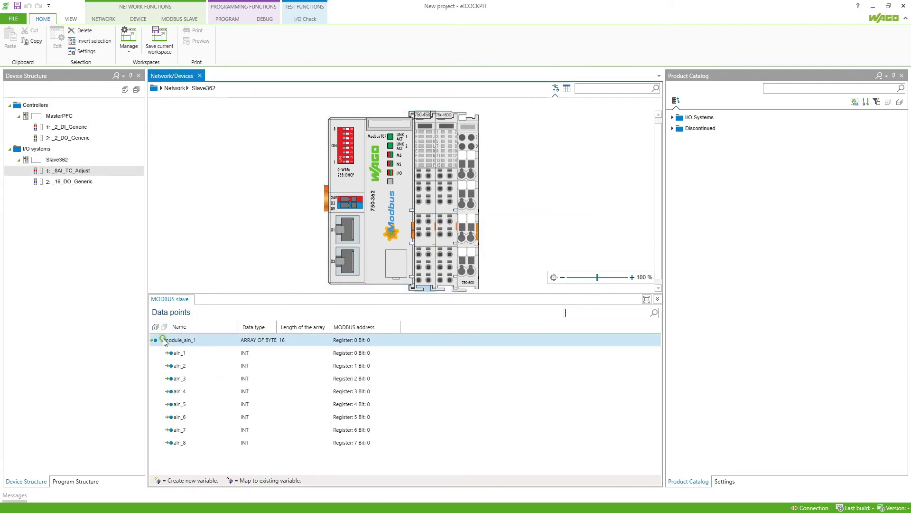
# Rename the data point aIn_1 to iTemp.
pyautogui.click(180, 354)
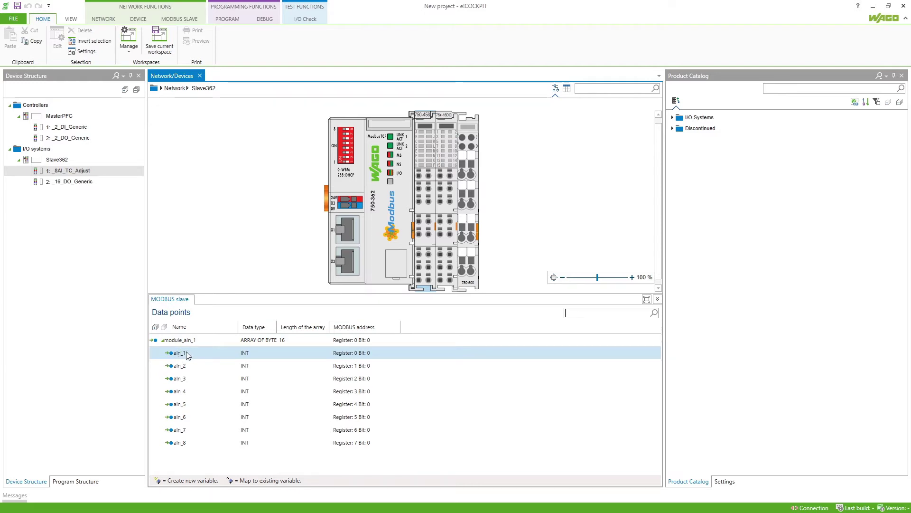
pyautogui.click(186, 353)
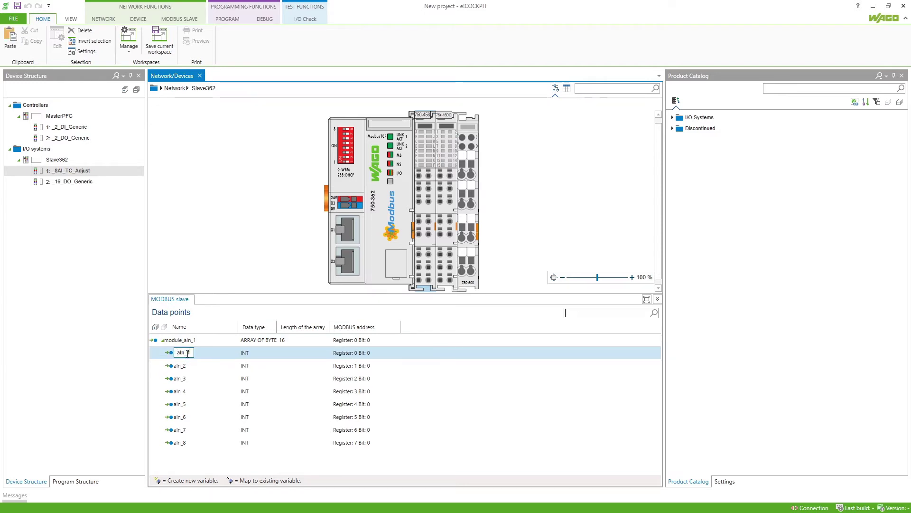
pyautogui.moveTo(192, 351); pyautogui.dragTo(169, 360)
pyautogui.write('iTemp')
pyautogui.press('Return')
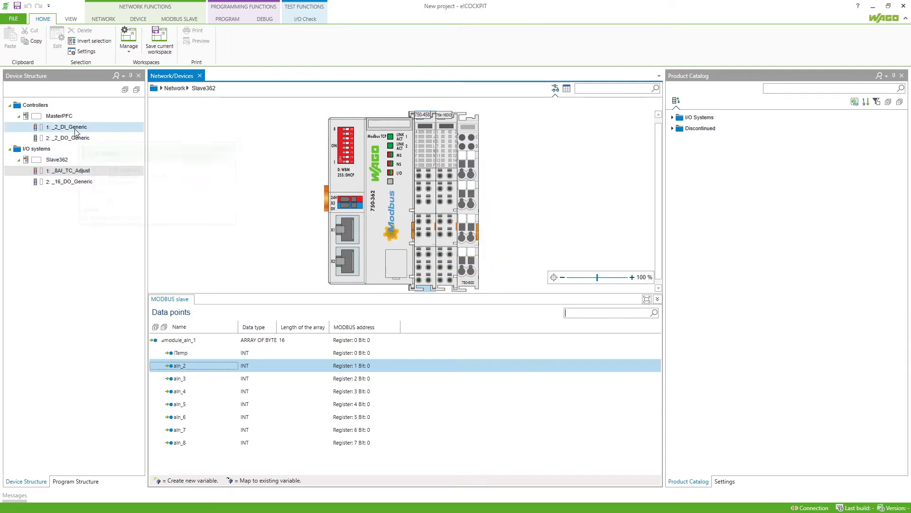
pyautogui.moveTo(76, 131)
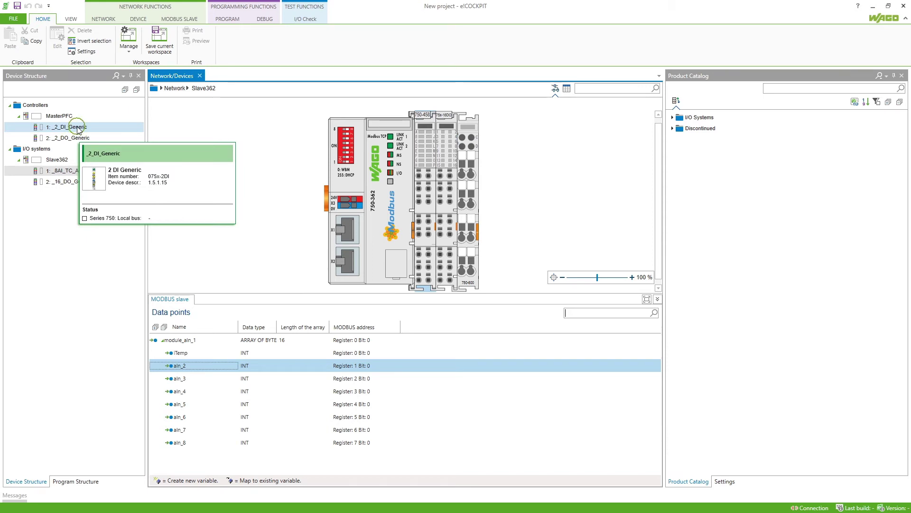
# Enter xIn1 as the variable for MasterPFC's digital input %IX1.0 in the local bus I/O mapping.
pyautogui.click(78, 130)
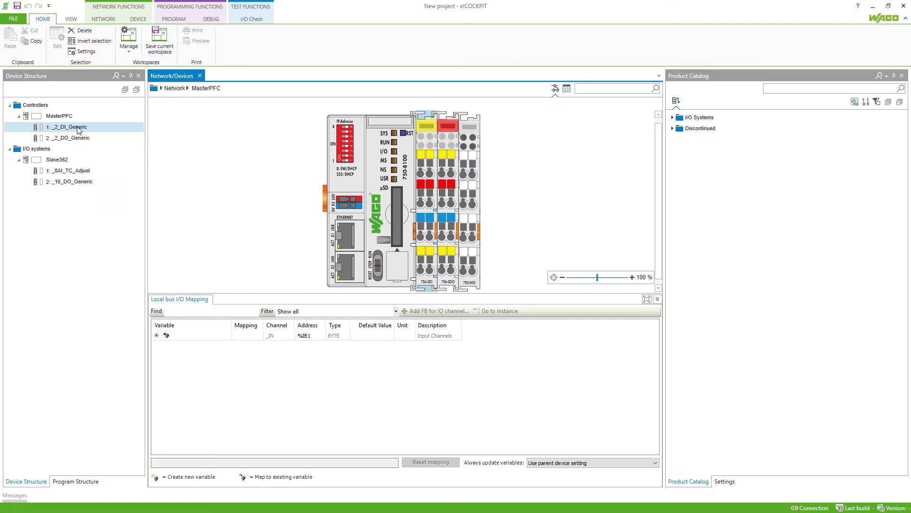
pyautogui.click(156, 335)
pyautogui.click(197, 343)
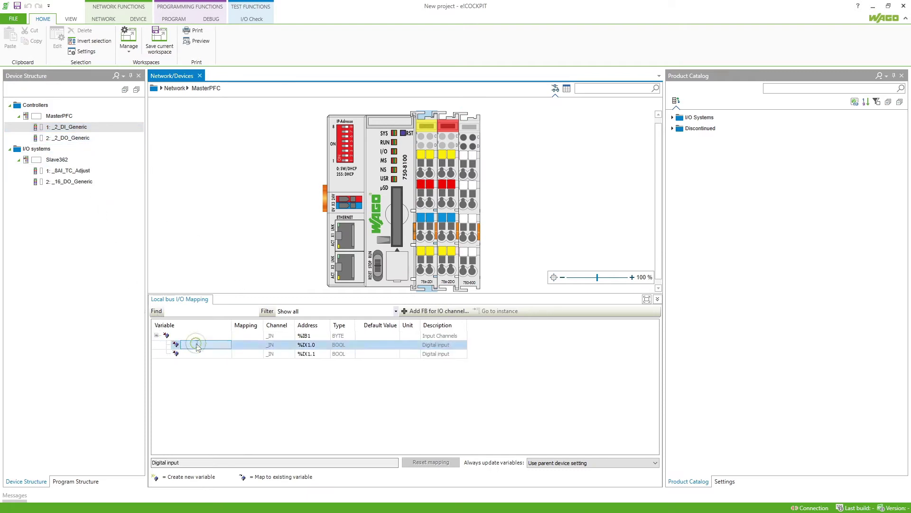
pyautogui.click(197, 344)
pyautogui.write('xIn')
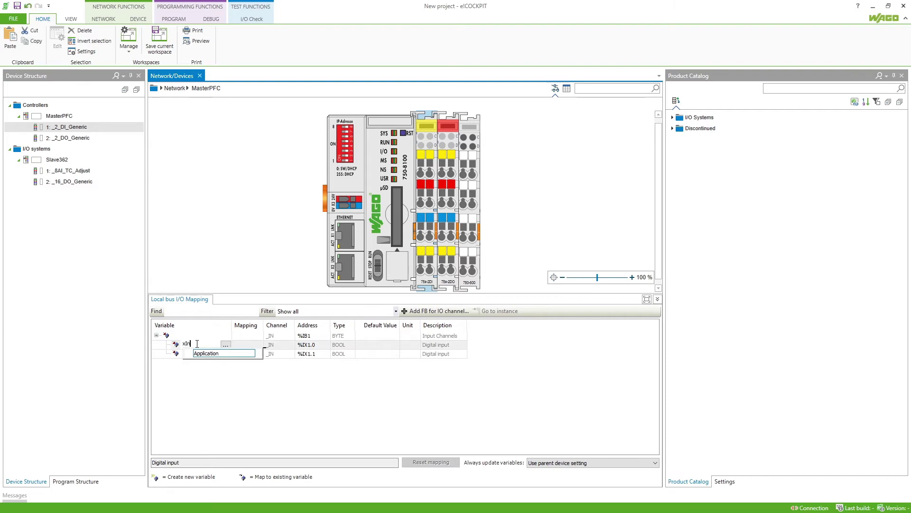
pyautogui.write('1')
pyautogui.press('Return')
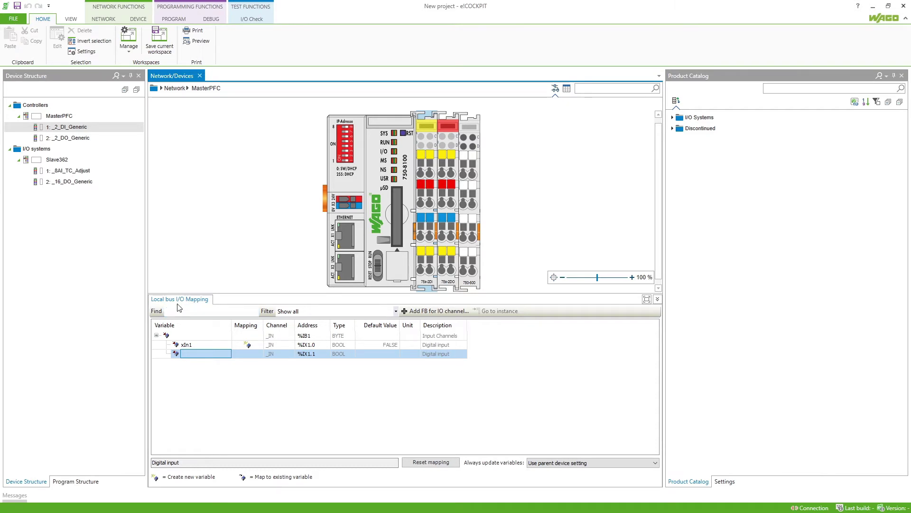
# Back in the network overview, draw an Ethernet connection from MasterPFC to Slave362.
pyautogui.click(174, 89)
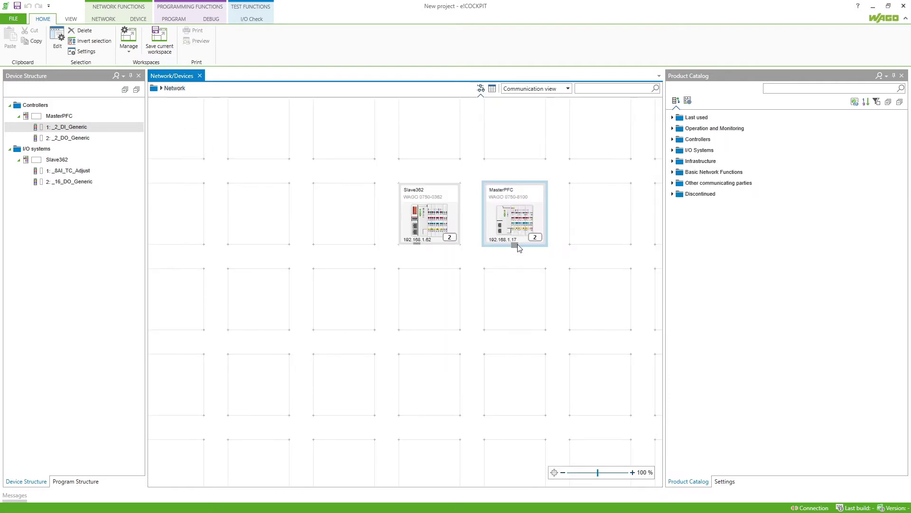
pyautogui.moveTo(518, 245)
pyautogui.moveTo(517, 246); pyautogui.dragTo(420, 244)
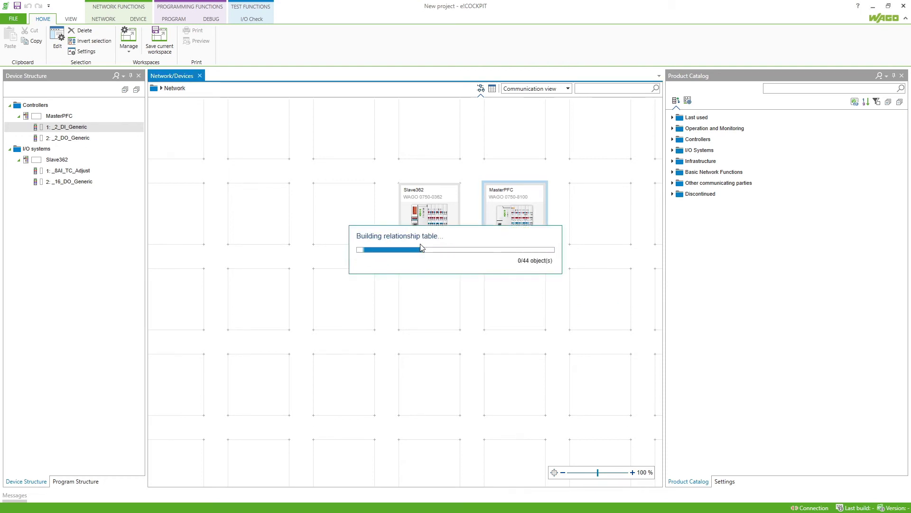
pyautogui.moveTo(420, 247)
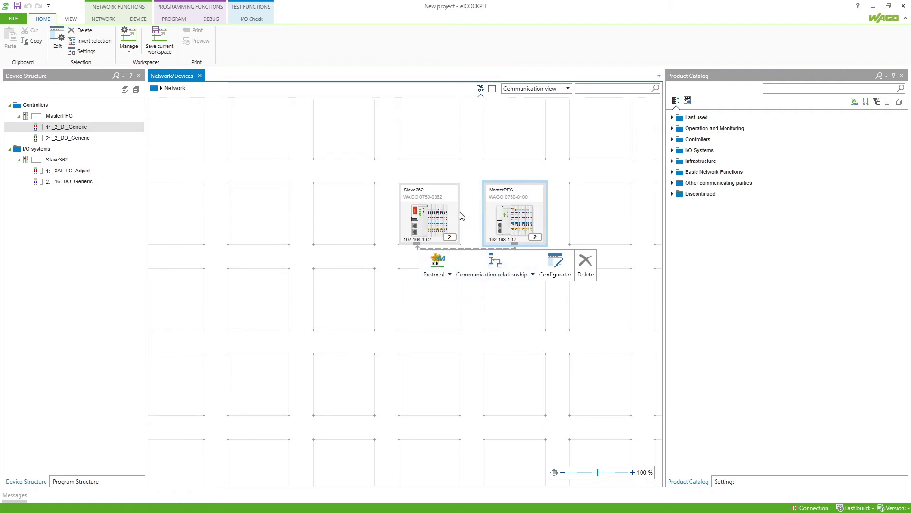
# Open the Modbus TCP configurator on the connection and map the slave's iTemp analog input.
pyautogui.click(552, 274)
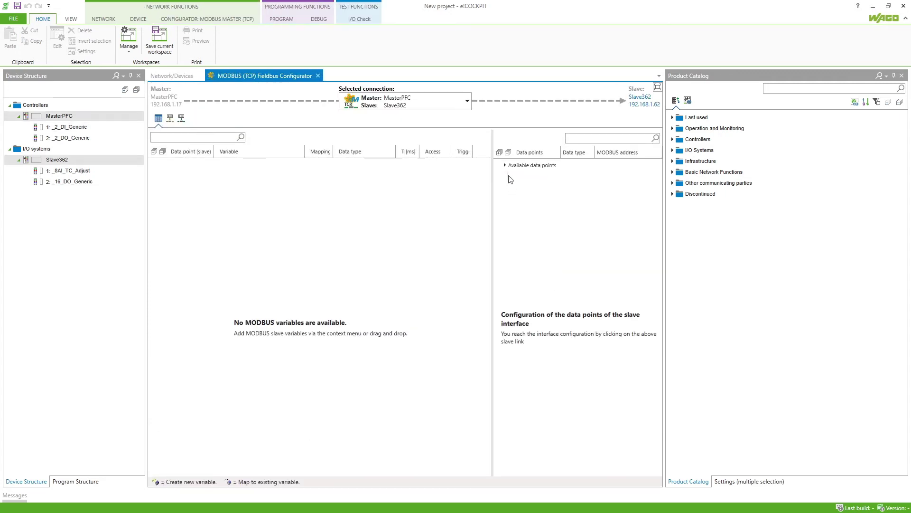
pyautogui.click(504, 165)
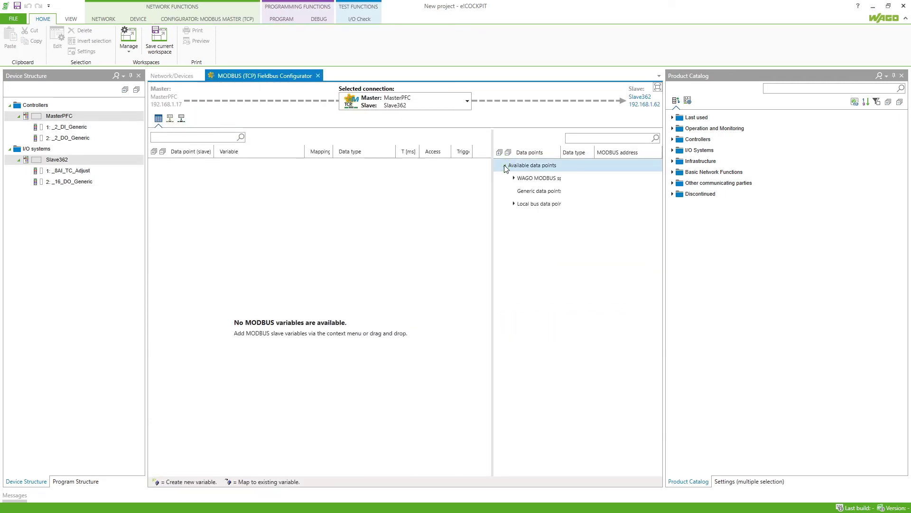
pyautogui.click(513, 204)
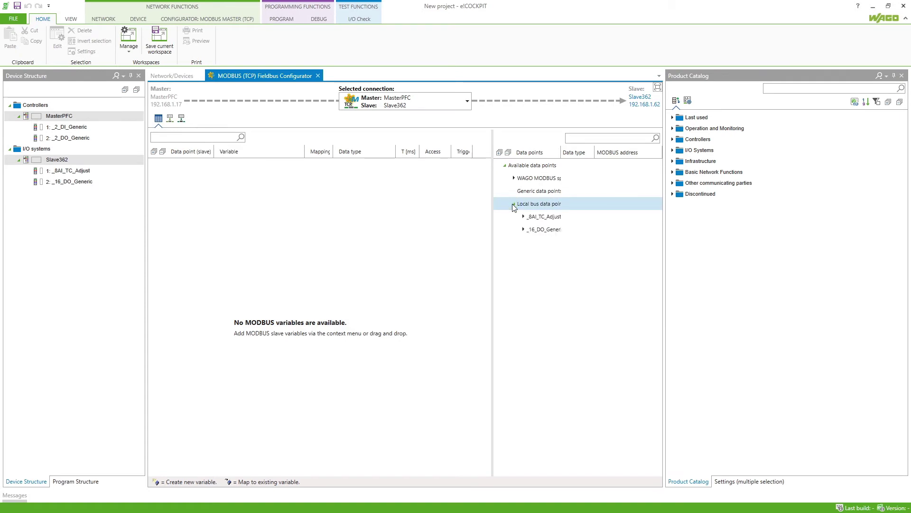
pyautogui.click(523, 217)
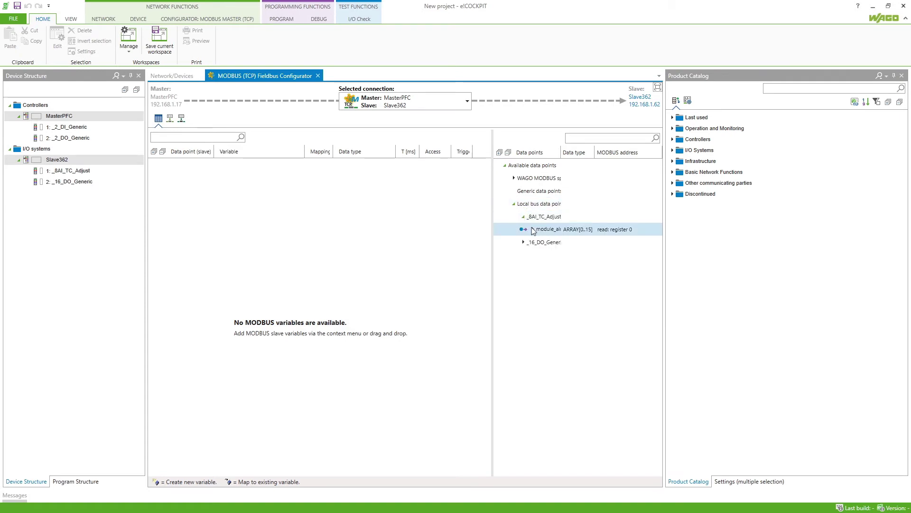
pyautogui.click(532, 229)
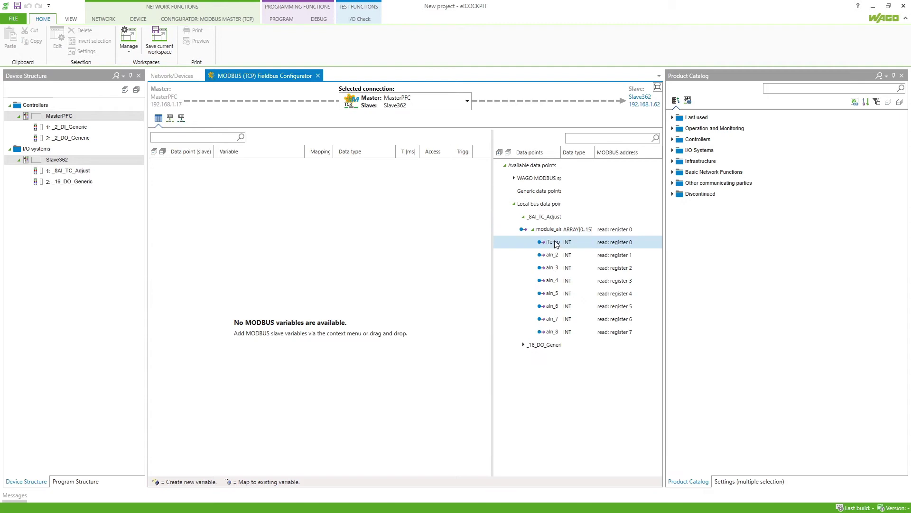
pyautogui.click(552, 243)
pyautogui.moveTo(552, 245); pyautogui.dragTo(551, 244)
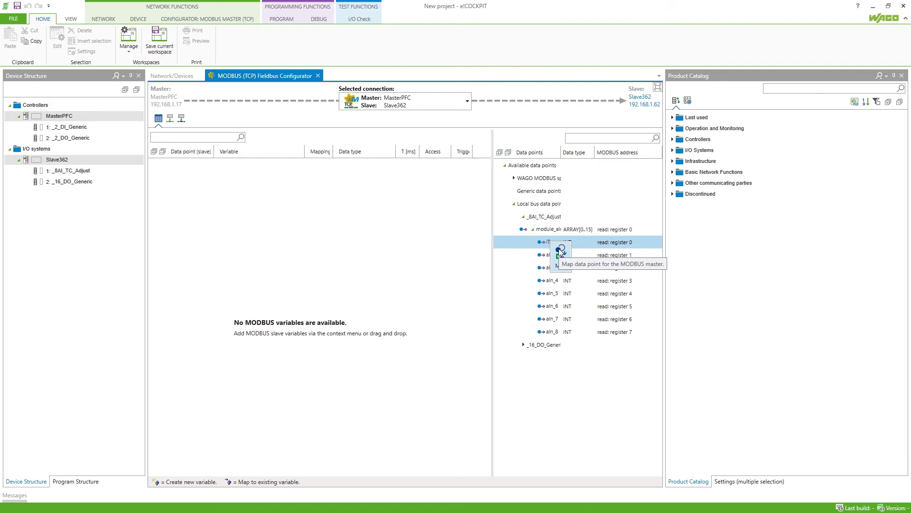
pyautogui.click(560, 252)
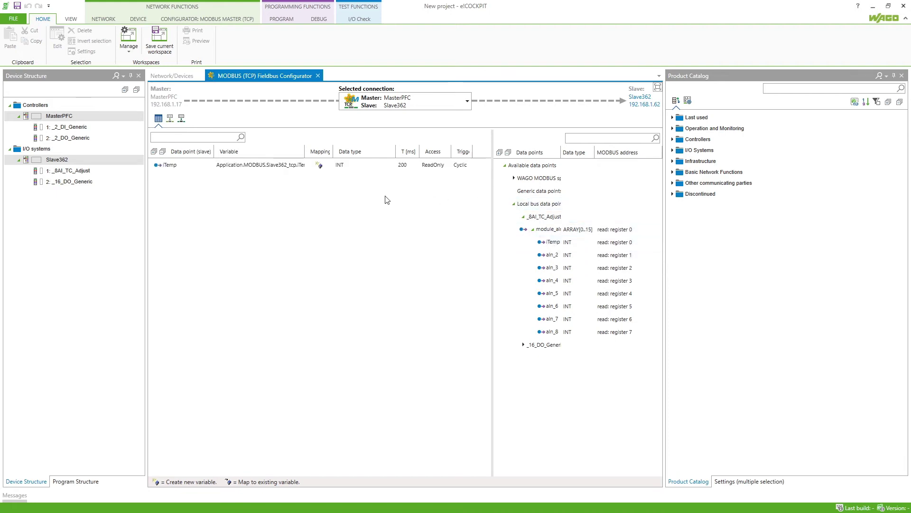
# Map the coil 512 dOut_1 output from _16_DO_Generic into the master variable table.
pyautogui.click(523, 344)
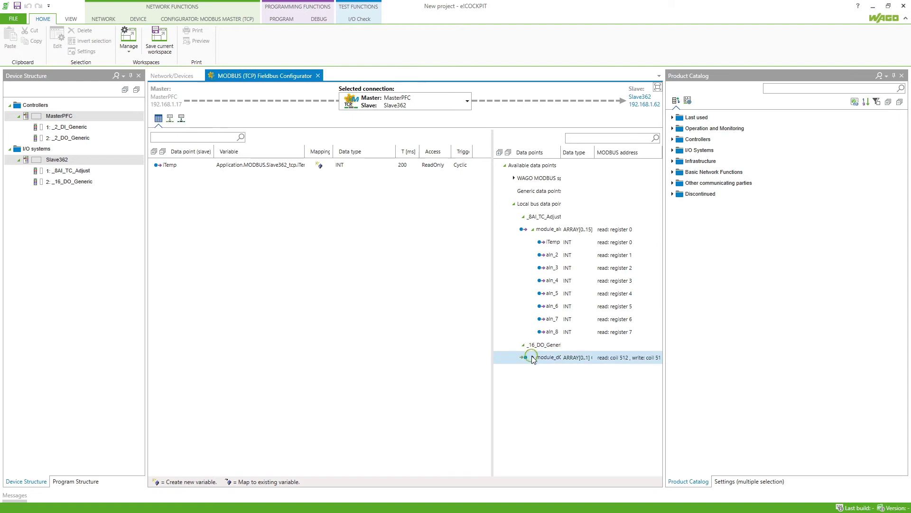
pyautogui.click(533, 358)
pyautogui.scroll(-2, 564, 361)
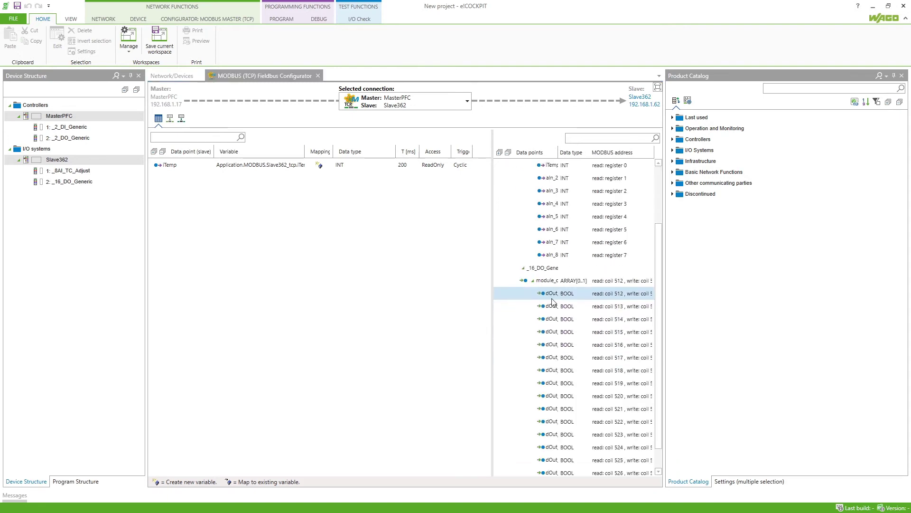
pyautogui.scroll(-1, 553, 294)
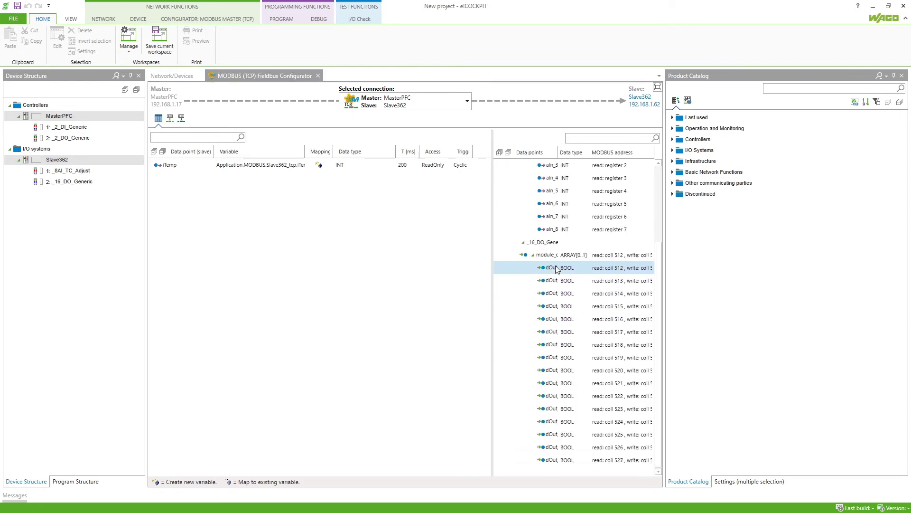
pyautogui.click(554, 267)
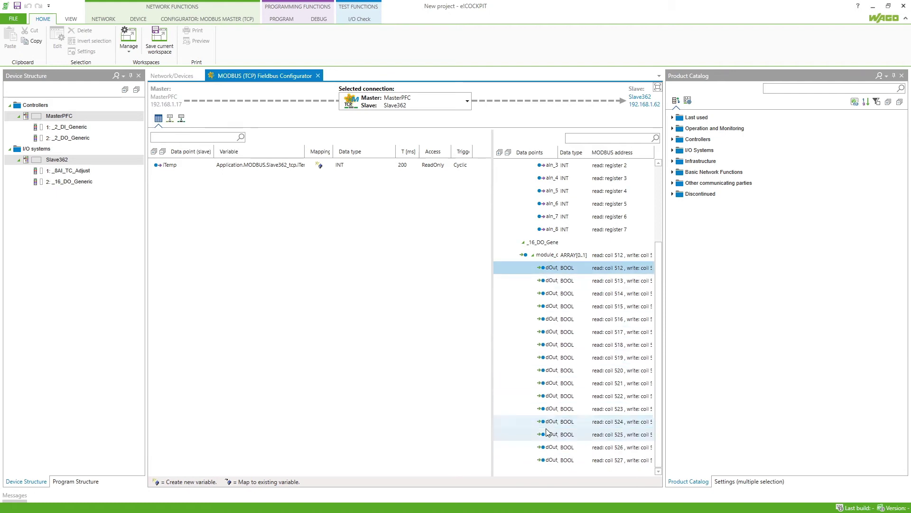
pyautogui.keyDown('shift'); pyautogui.click(557, 460); pyautogui.keyUp('shift')
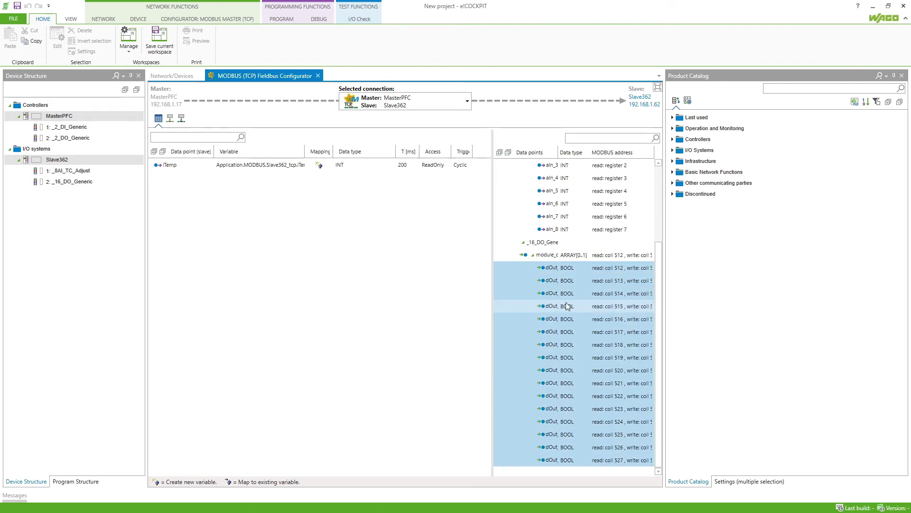
pyautogui.click(559, 267)
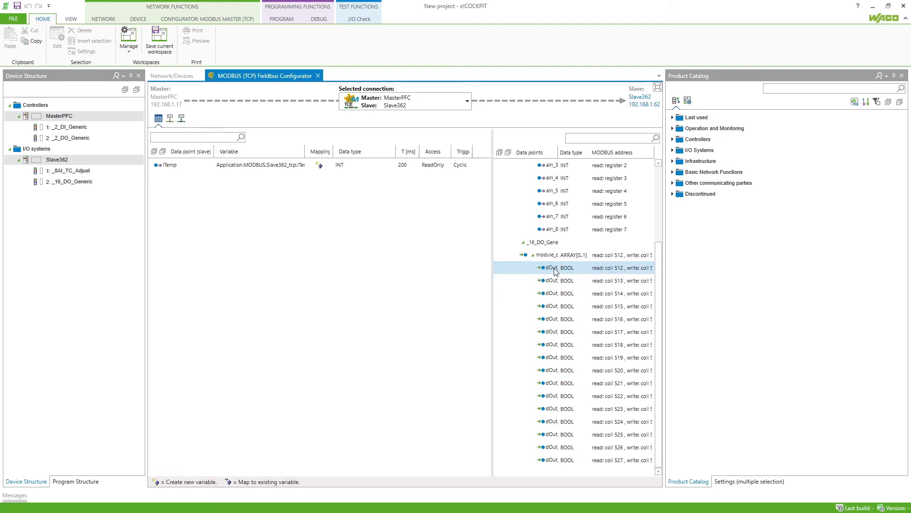
pyautogui.moveTo(553, 267); pyautogui.dragTo(325, 267)
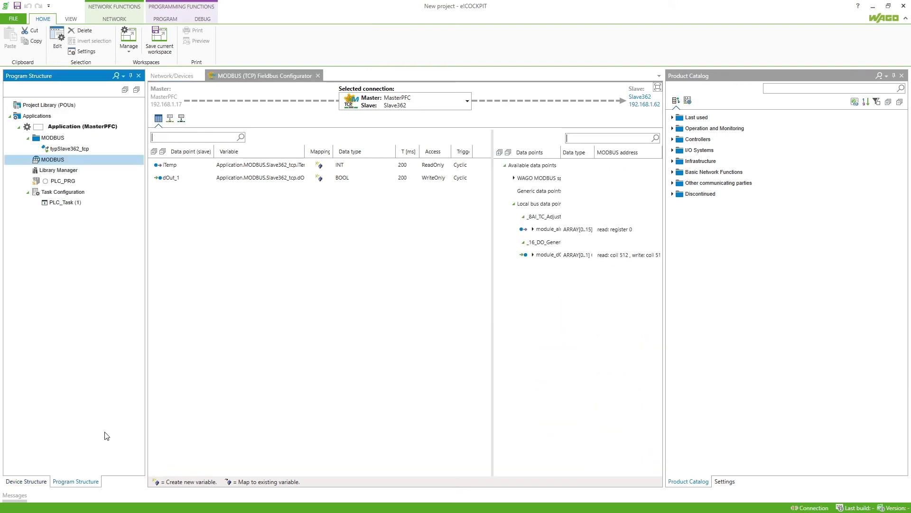
# Open the MODBUS list and PLC_PRG, then write modbus.Slave362_tcp.iTemp on line 1.
pyautogui.doubleClick(52, 159)
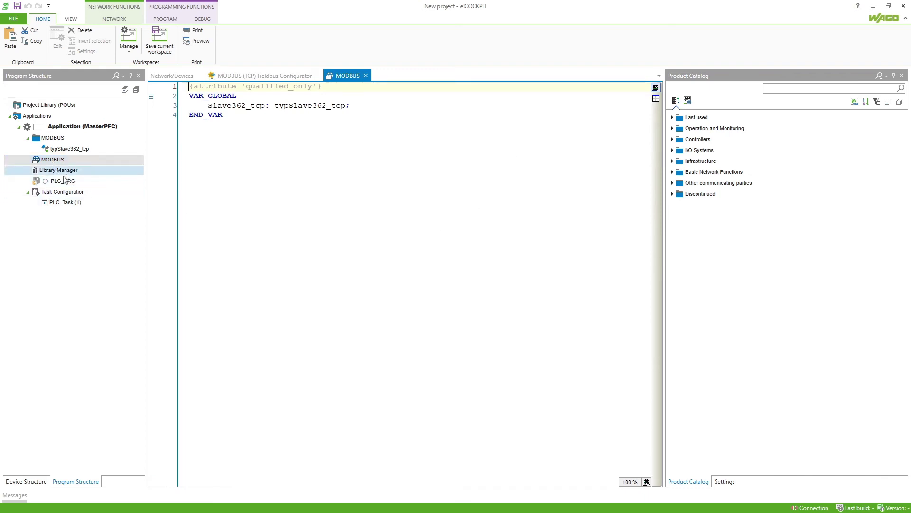
pyautogui.doubleClick(63, 183)
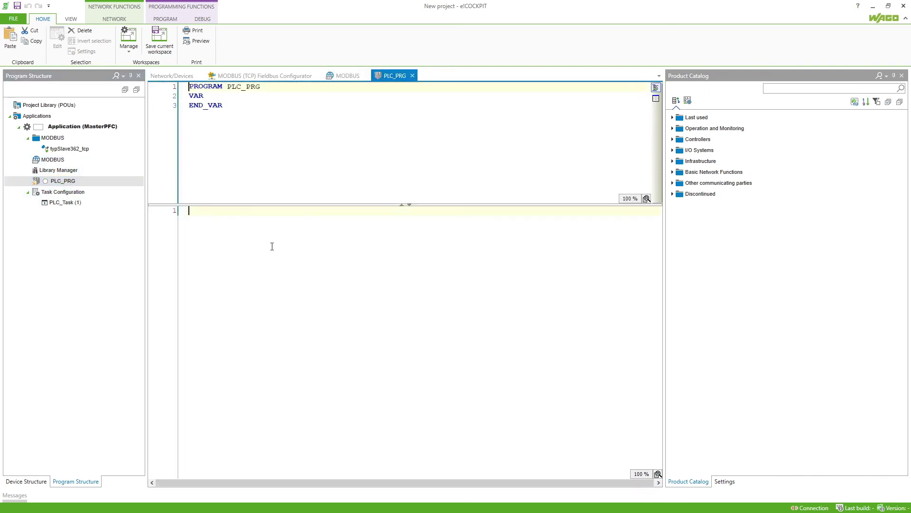
pyautogui.write('m')
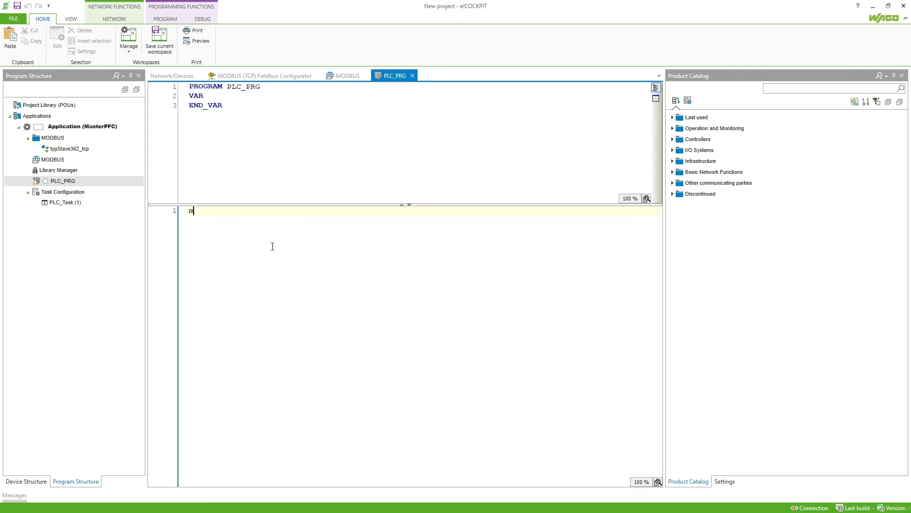
pyautogui.write('odbus.')
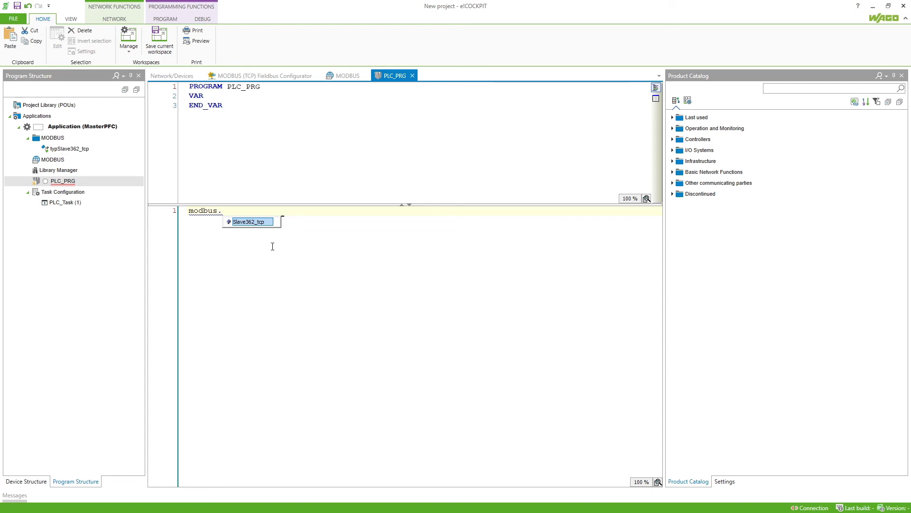
pyautogui.press('Return')
pyautogui.write('.')
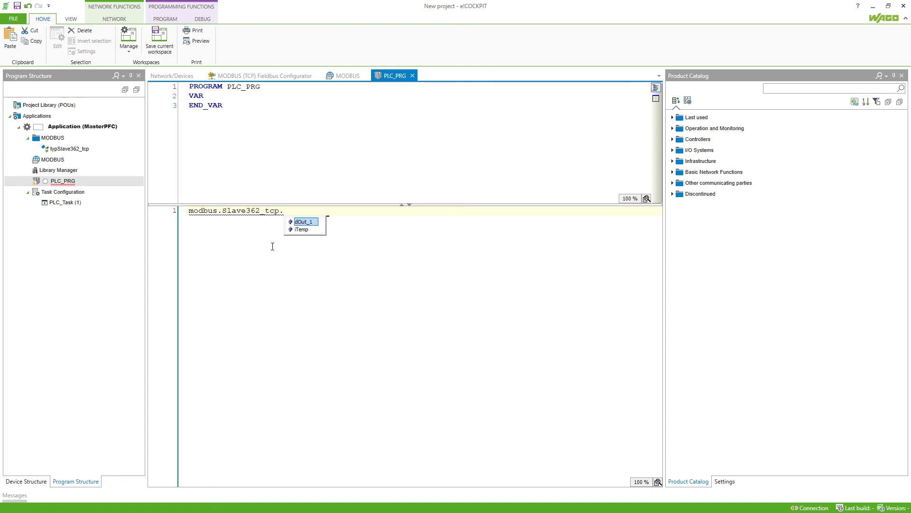
pyautogui.press('Down')
pyautogui.press('Return')
# Add the line modbus.Slave362_tcp.dOut_1:=xIn1; to PLC_PRG.
pyautogui.write('; ')
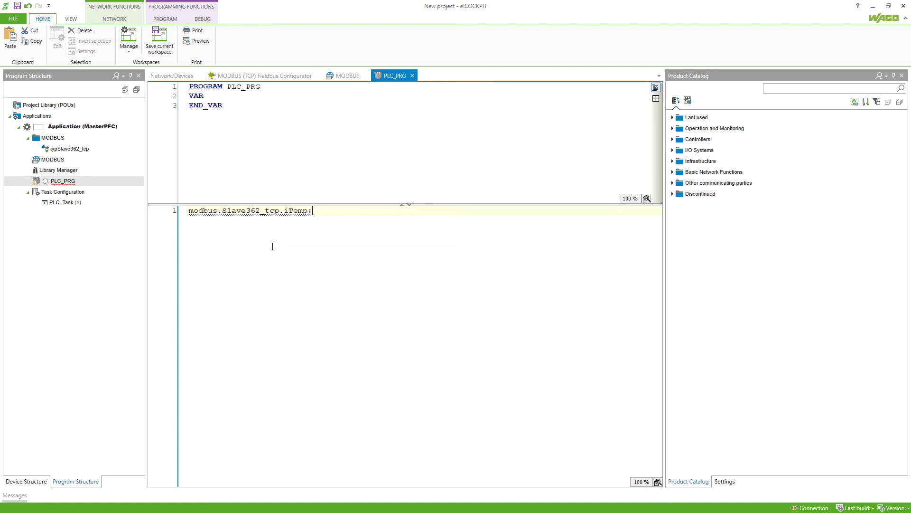
pyautogui.write('modbus.')
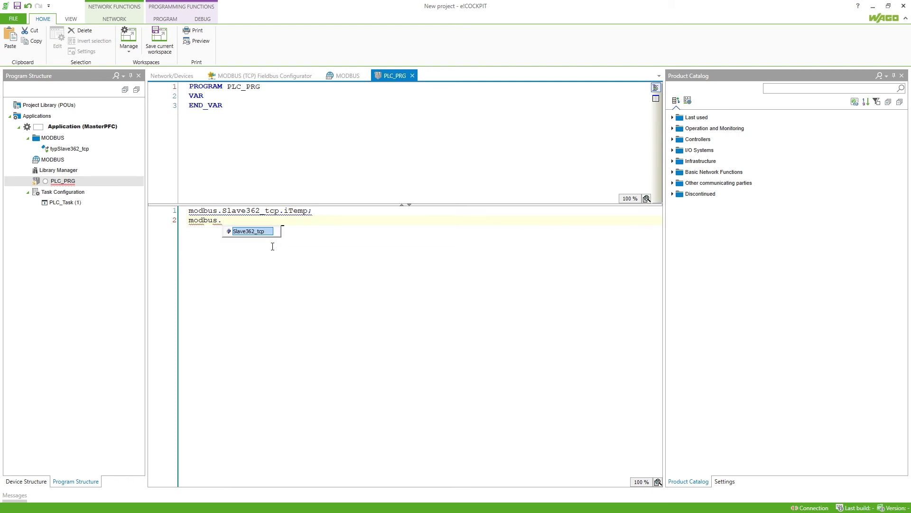
pyautogui.press('Return')
pyautogui.write('.')
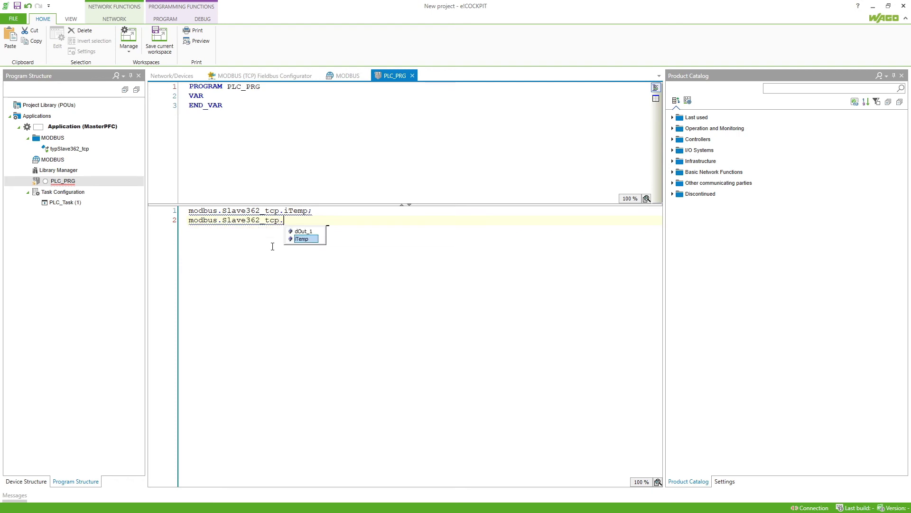
pyautogui.write('d')
pyautogui.press('Return')
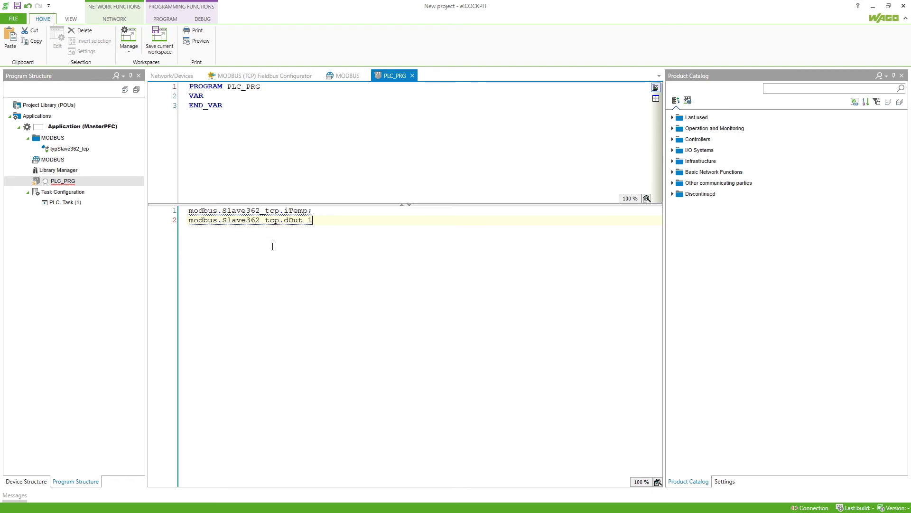
pyautogui.write(':=xIn1;')
# Connect the Application (MasterPFC) online to view live PLC_PRG values.
pyautogui.click(110, 127)
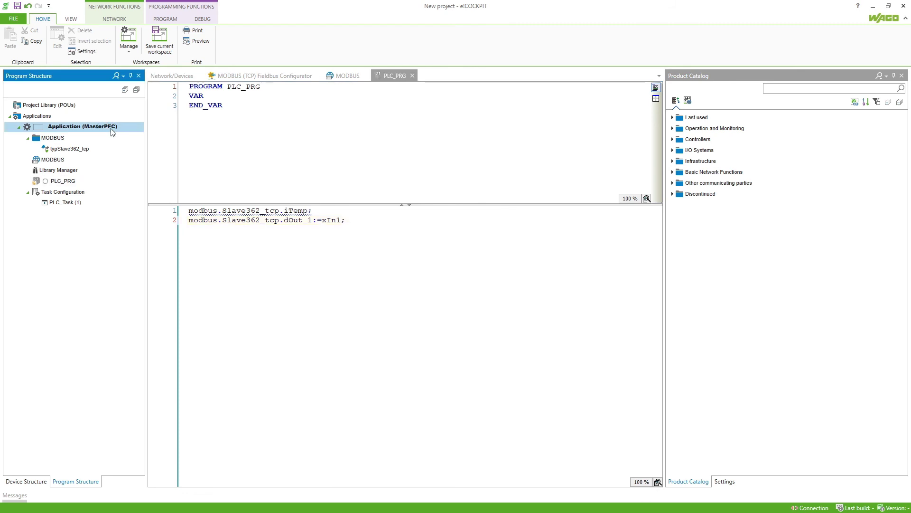
pyautogui.rightClick(112, 132)
pyautogui.click(239, 141)
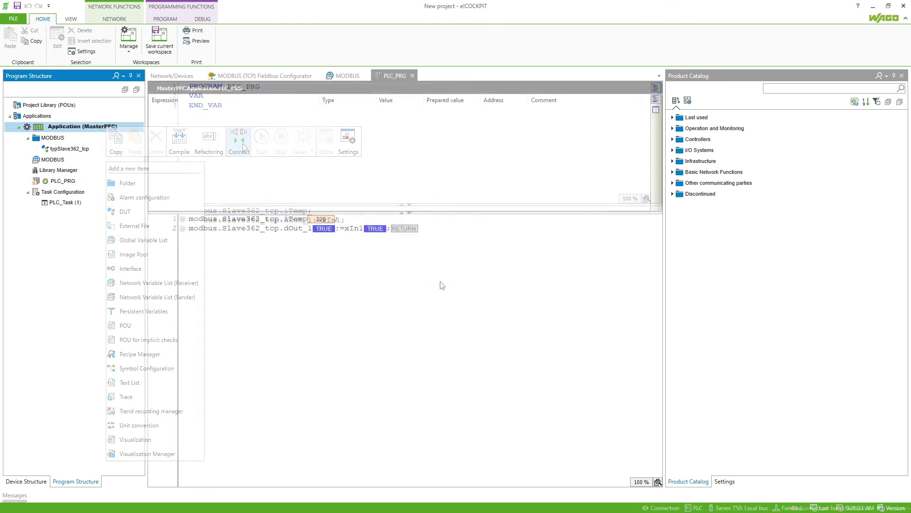